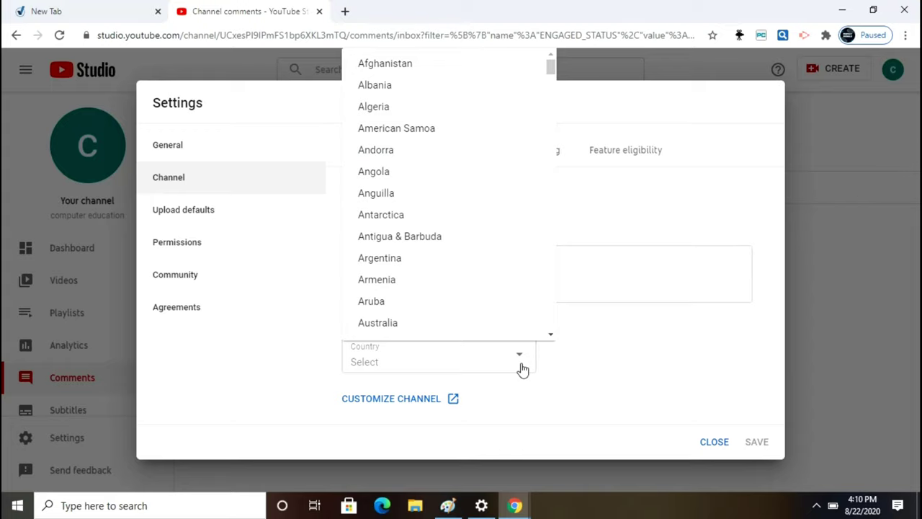
{"action": "left_click", "coordinate": [595, 334]}
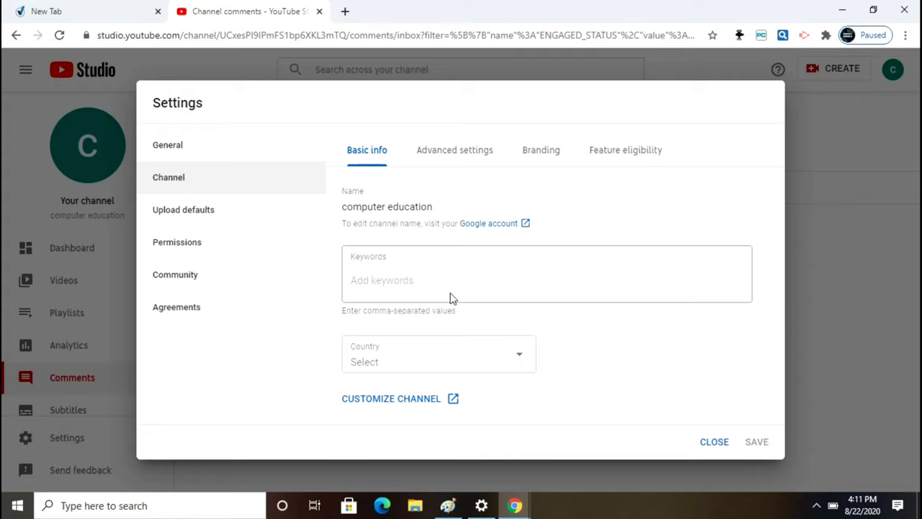
{"action": "left_click", "coordinate": [437, 375]}
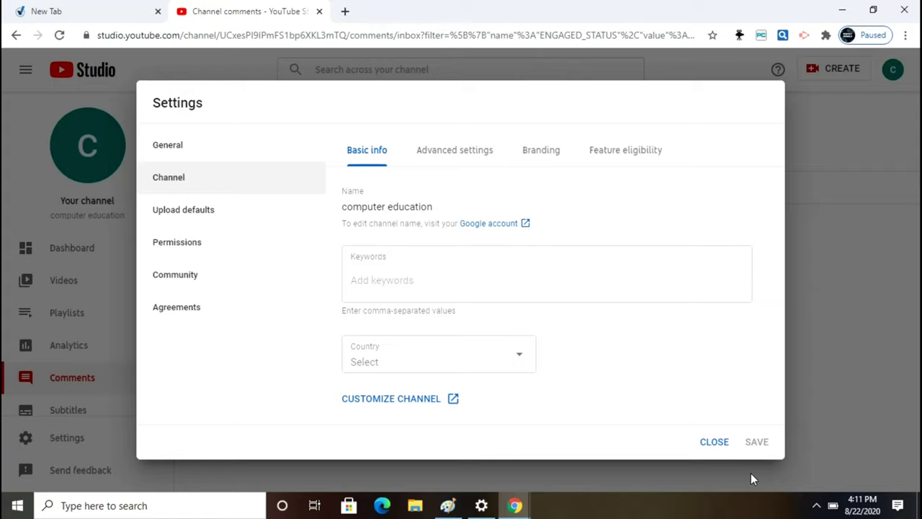
Enter "YOUTUBE SETTING" as the default title for uploaded videos.
{"action": "left_click", "coordinate": [225, 227]}
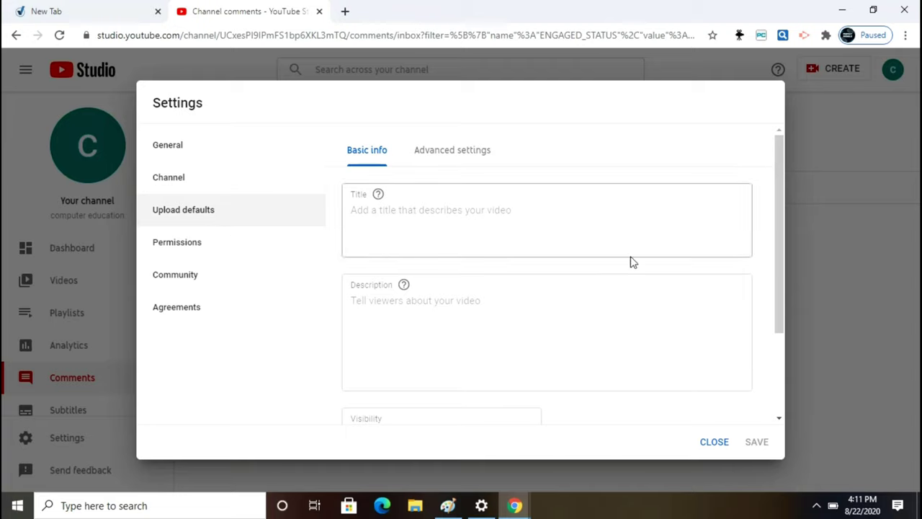
{"action": "left_click", "coordinate": [458, 210]}
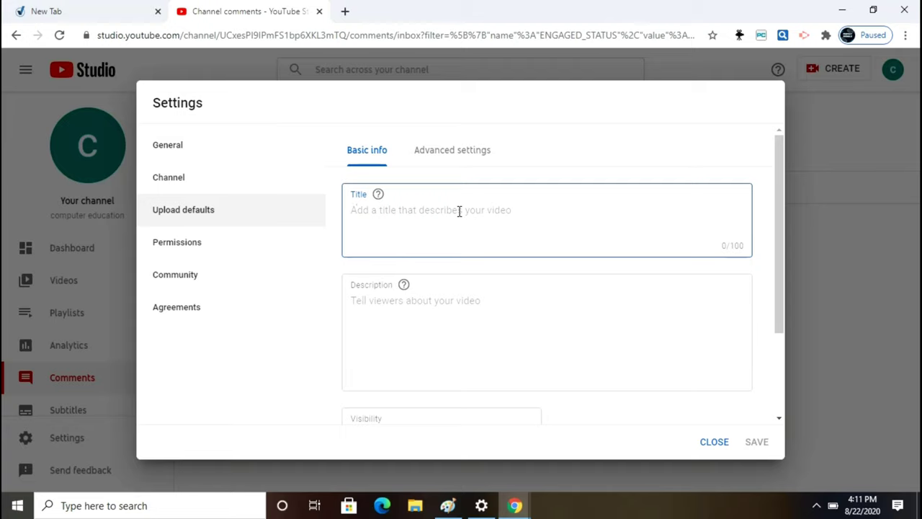
{"action": "type", "text": "YOUTUB"}
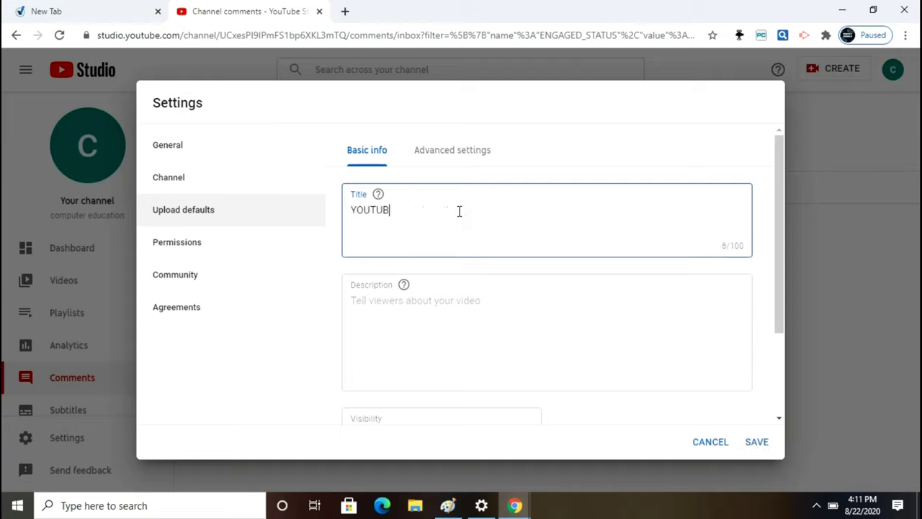
{"action": "type", "text": "E SETTING"}
Enter "YOUTUBE SETTING DAHBOARD" as the default description for uploaded videos.
{"action": "left_click", "coordinate": [424, 309]}
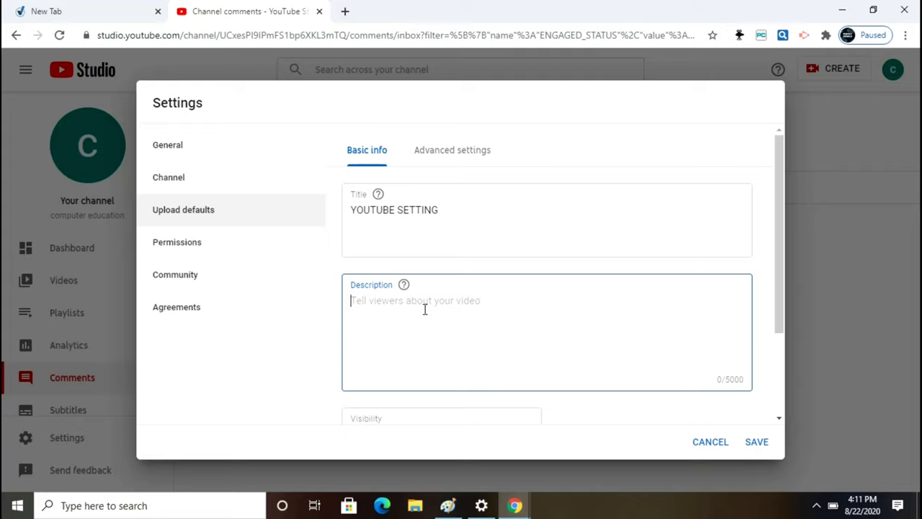
{"action": "type", "text": "YIO"}
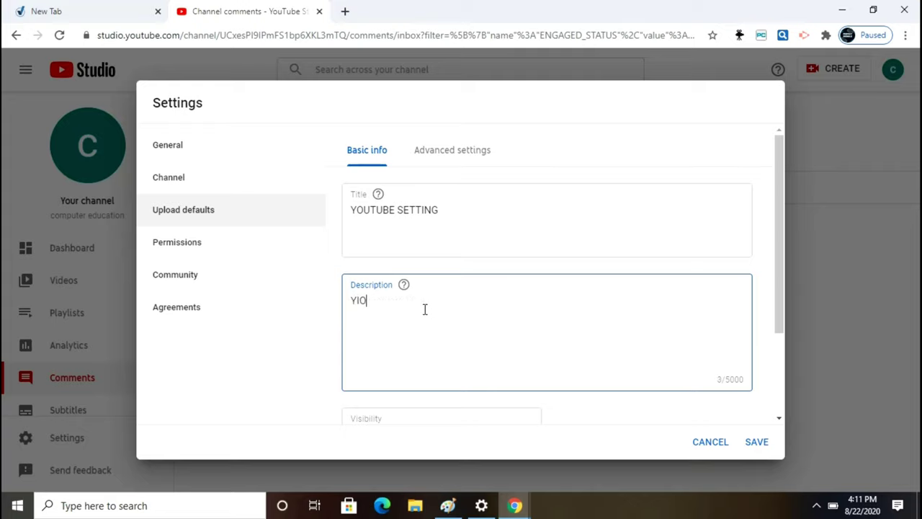
{"action": "key", "text": "BackSpace"}
{"action": "key", "text": "BackSpace"}
{"action": "type", "text": "OUTUBE SETTI"}
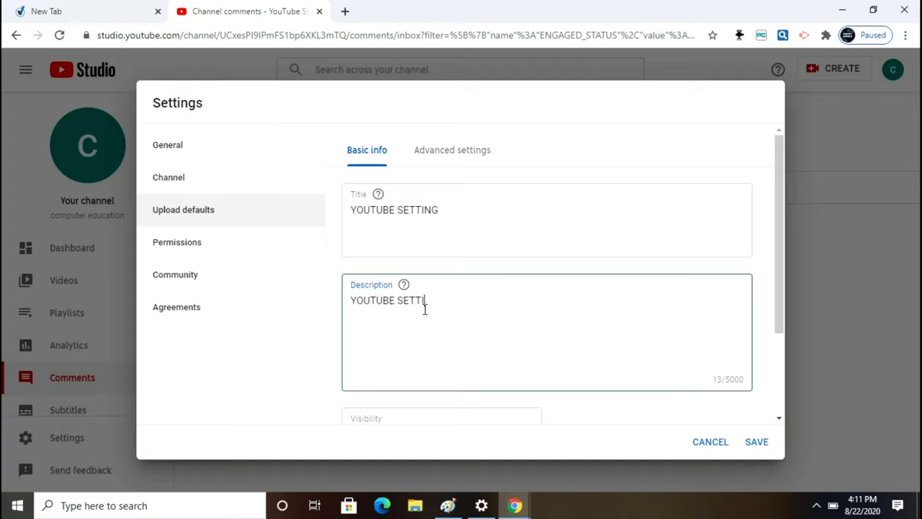
{"action": "type", "text": "NG DAHBORD"}
{"action": "left_click", "coordinate": [475, 303]}
{"action": "type", "text": "A"}
Review the default visibility choices and compare the basic and advanced upload default settings.
{"action": "left_click_drag", "start_coordinate": [774, 318], "coordinate": [817, 457]}
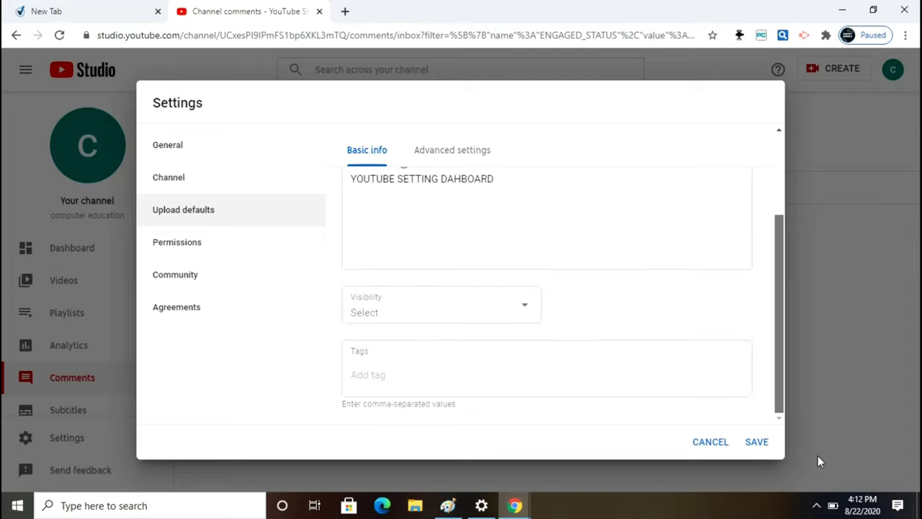
{"action": "left_click", "coordinate": [477, 305]}
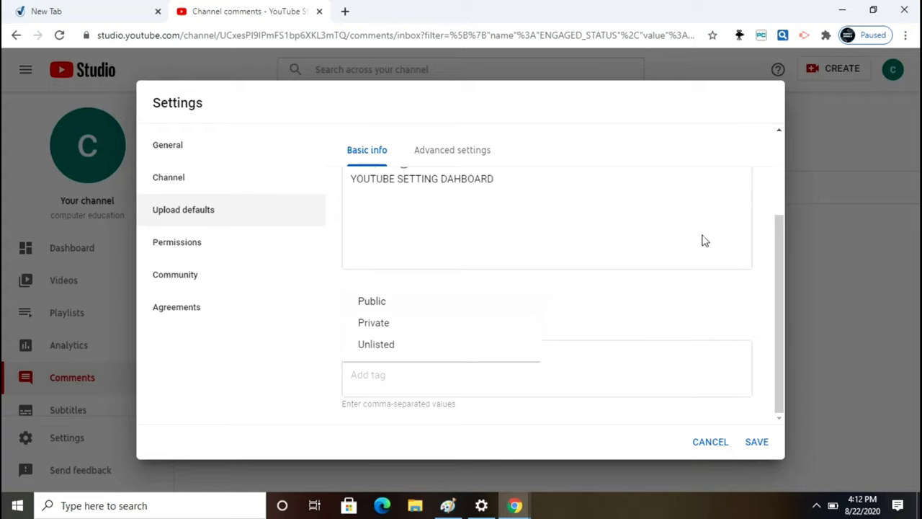
{"action": "left_click", "coordinate": [681, 308]}
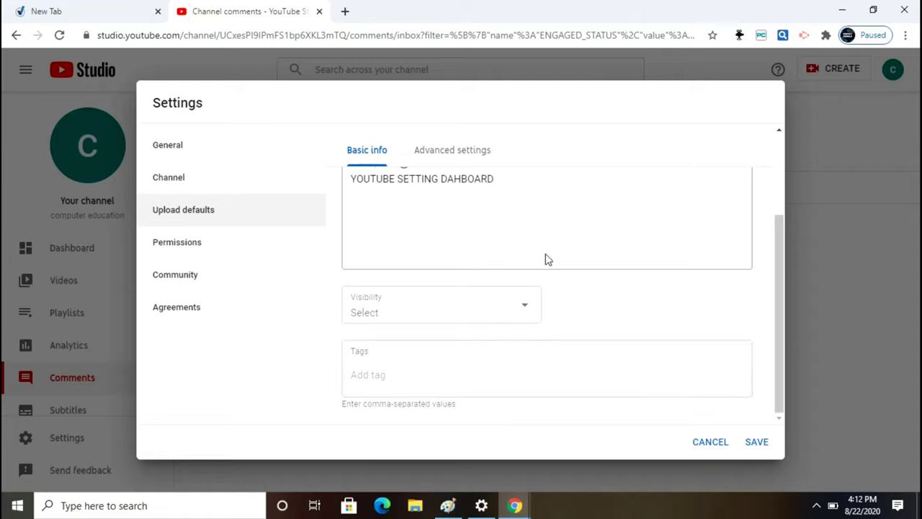
{"action": "left_click", "coordinate": [434, 148]}
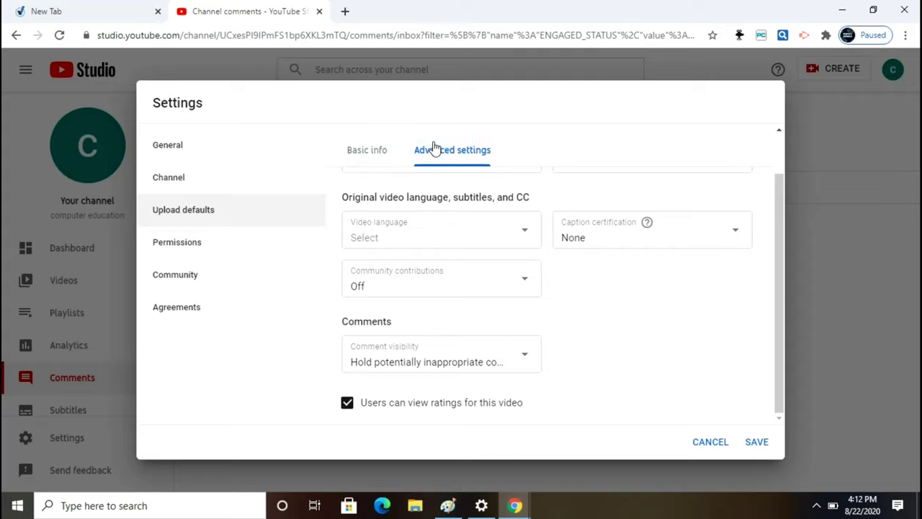
{"action": "left_click", "coordinate": [381, 150]}
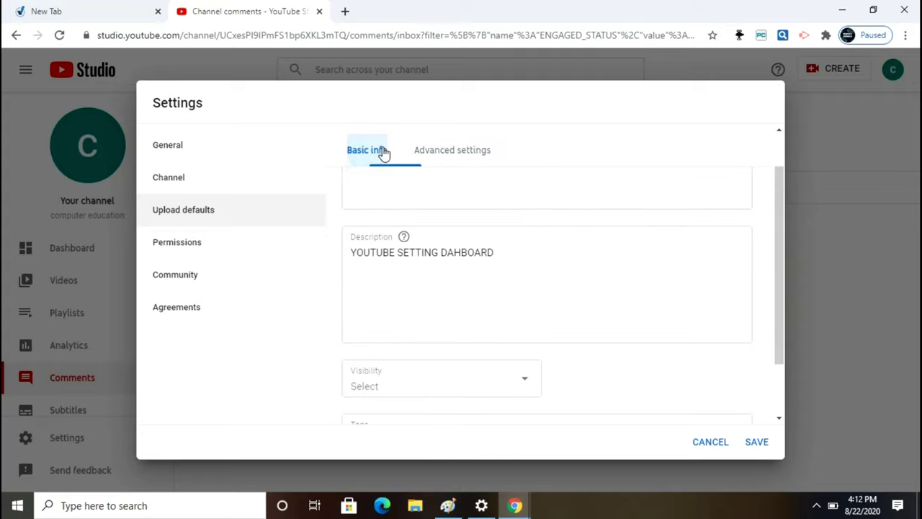
{"action": "mouse_move", "coordinate": [401, 238]}
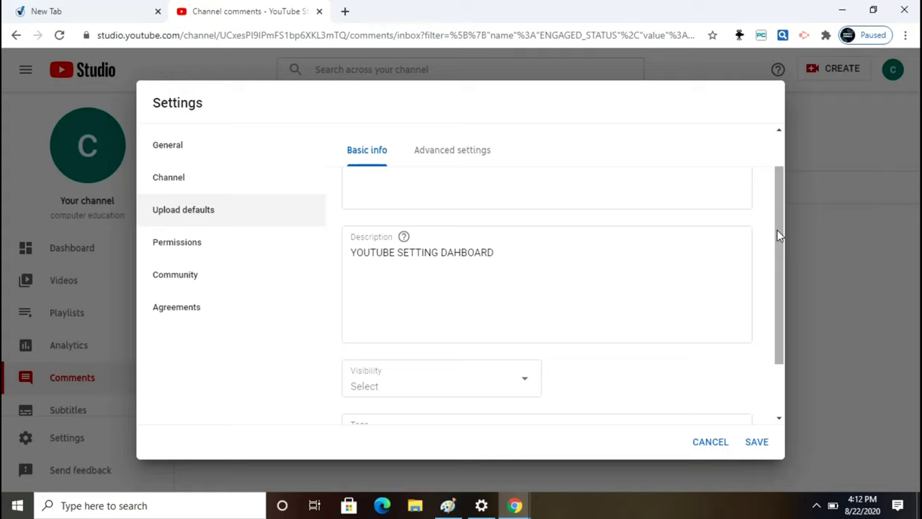
Examine the video language and caption certification choices in the advanced upload defaults.
{"action": "left_click", "coordinate": [480, 153]}
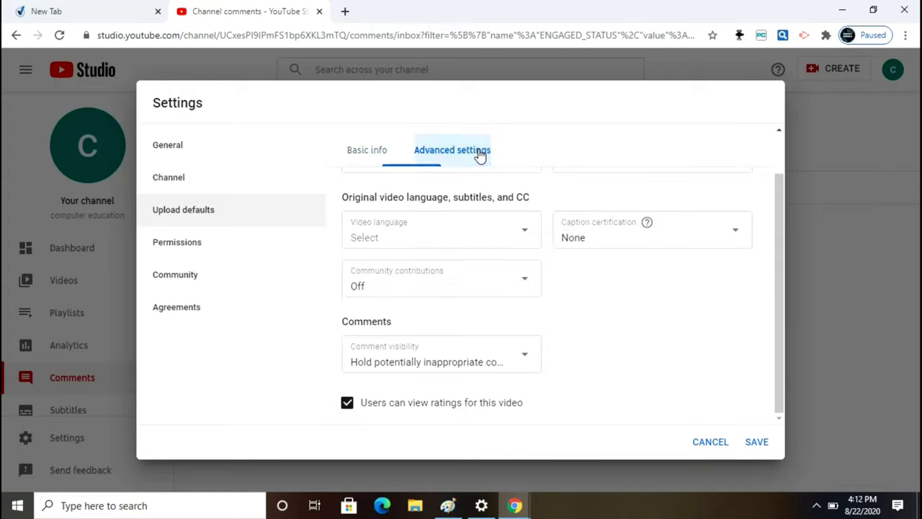
{"action": "left_click", "coordinate": [453, 240]}
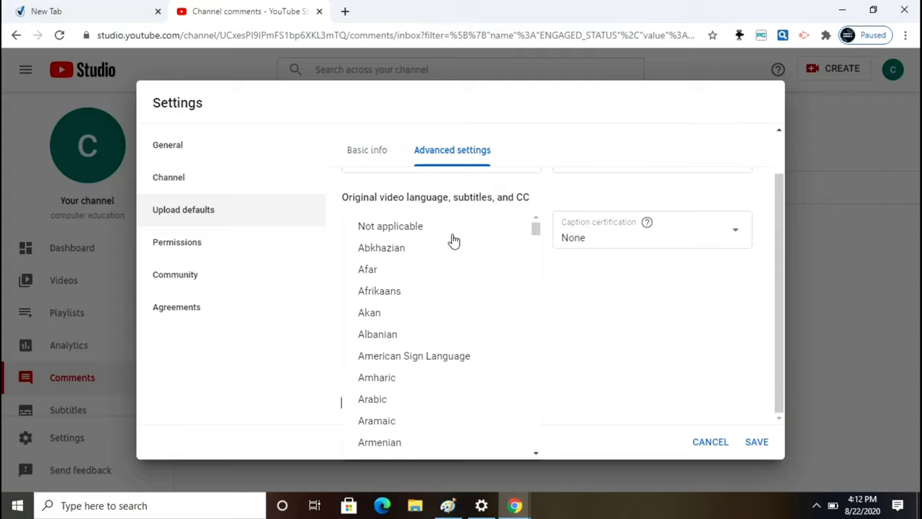
{"action": "left_click", "coordinate": [605, 189]}
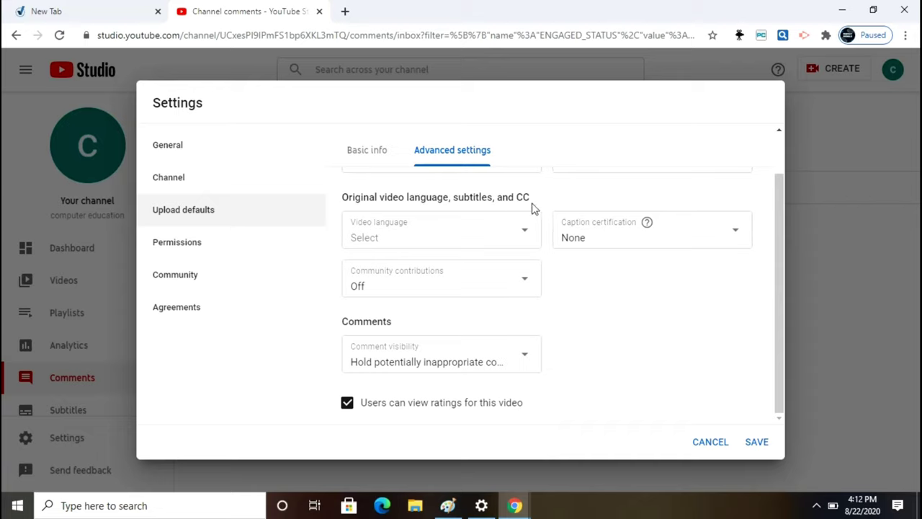
{"action": "left_click", "coordinate": [624, 235]}
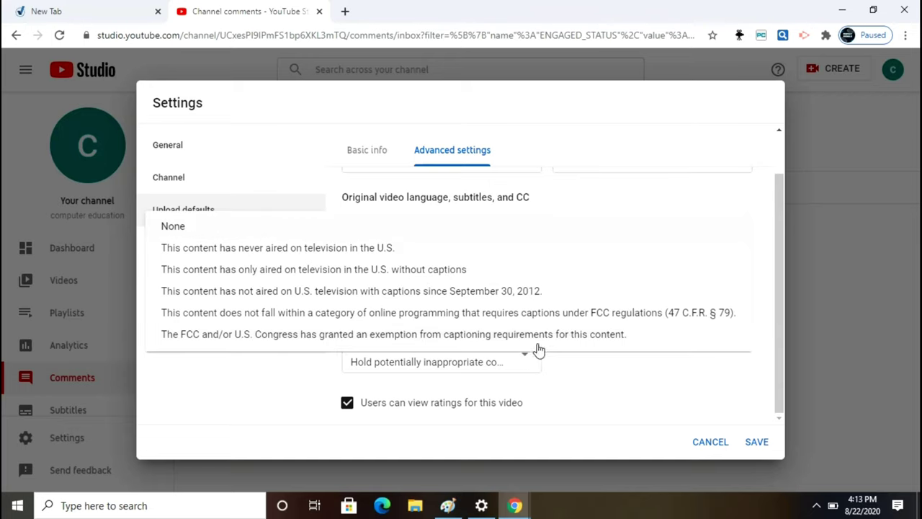
{"action": "left_click", "coordinate": [606, 414]}
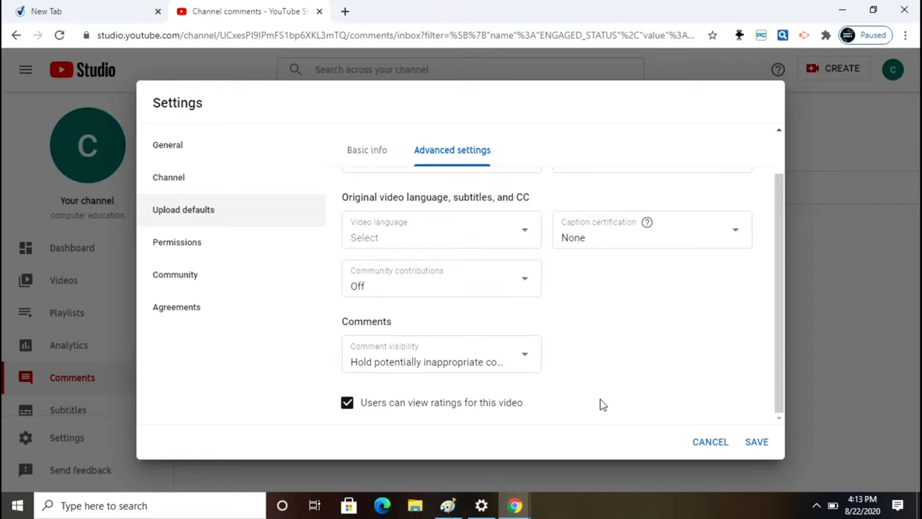
Open permission management for the channel's Brand Account and agree to verify identity through the phone prompt.
{"action": "left_click", "coordinate": [186, 245]}
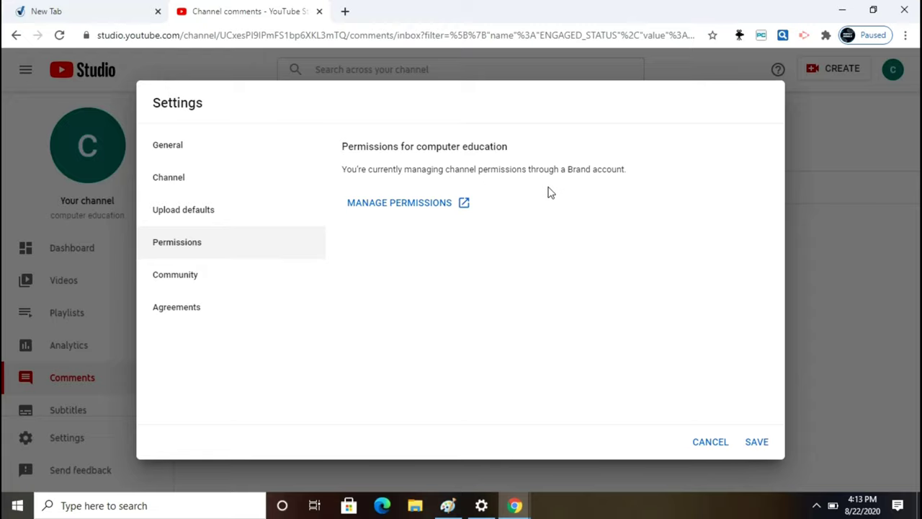
{"action": "left_click", "coordinate": [398, 206]}
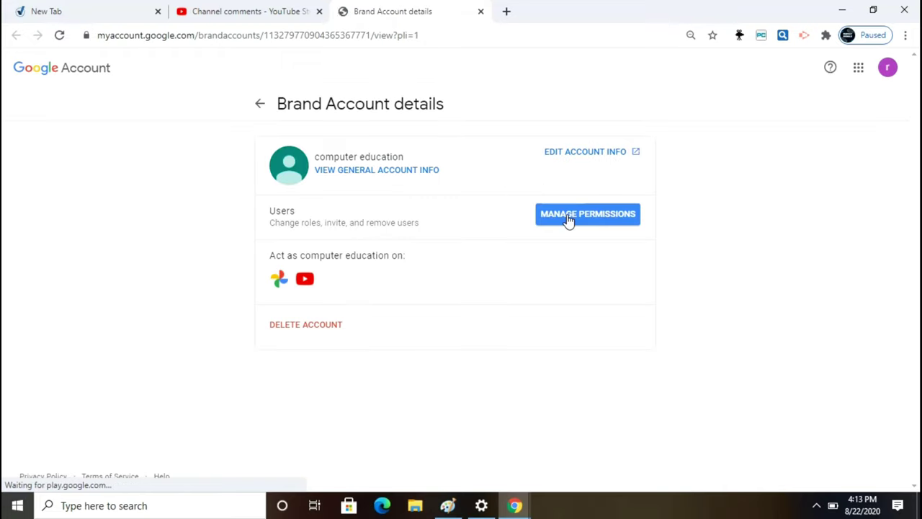
{"action": "left_click", "coordinate": [567, 219]}
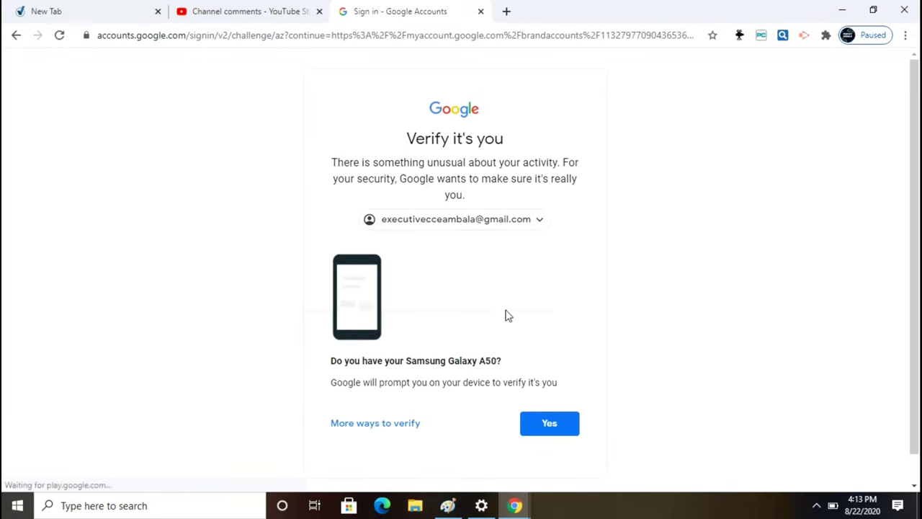
{"action": "left_click", "coordinate": [566, 434]}
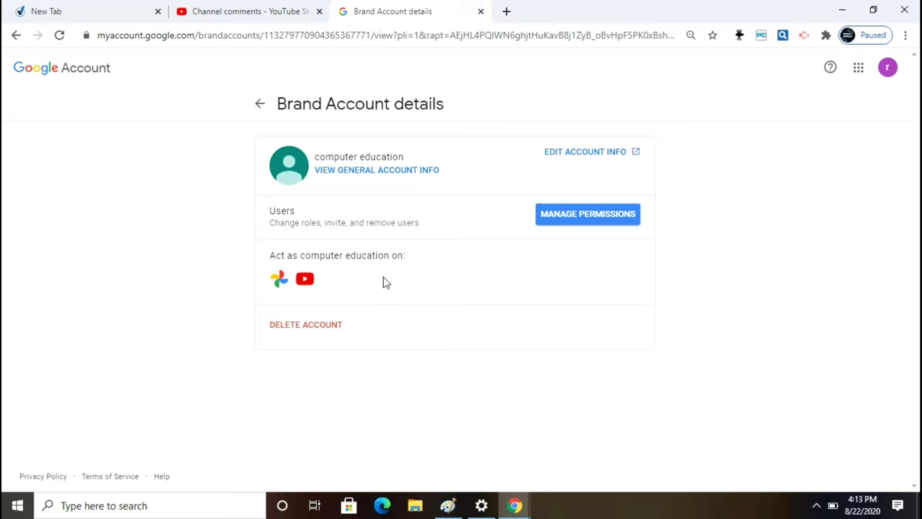
Return to YouTube Studio and review the community settings for automated filters and comment defaults.
{"action": "left_click", "coordinate": [231, 13]}
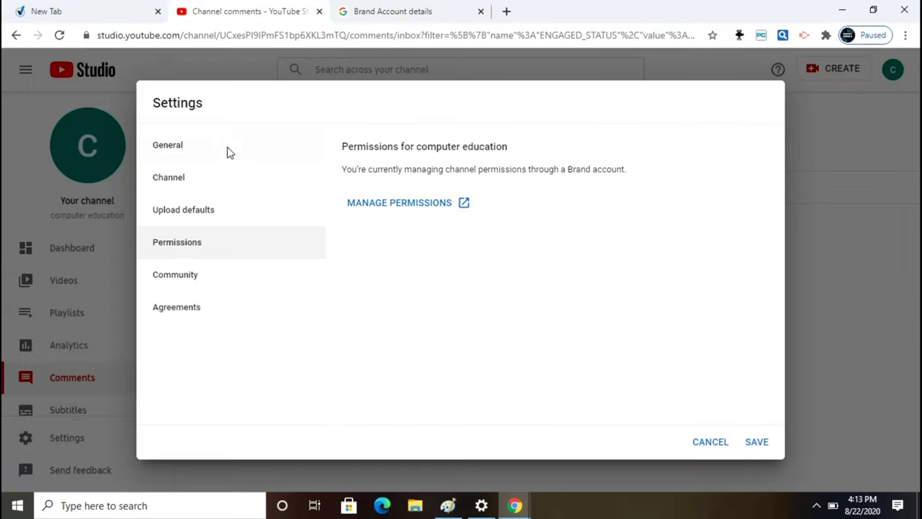
{"action": "left_click", "coordinate": [209, 276]}
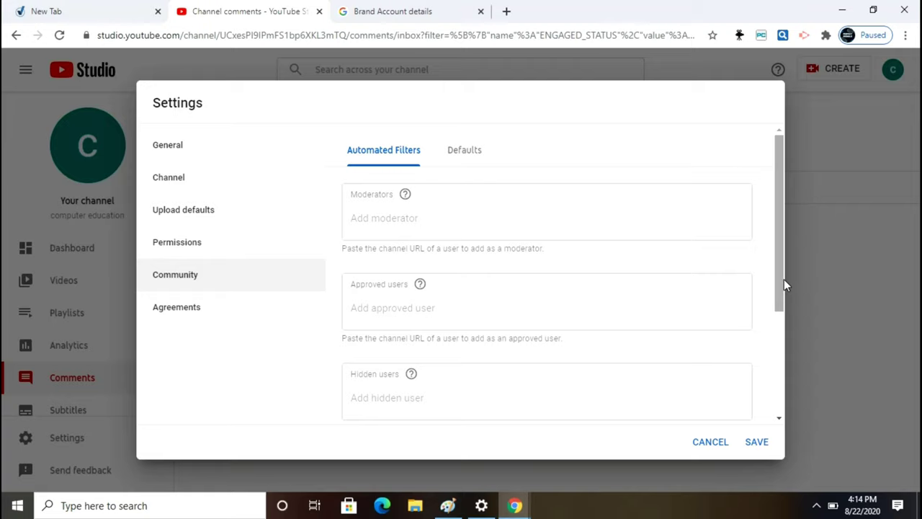
{"action": "left_click_drag", "start_coordinate": [783, 284], "coordinate": [776, 369]}
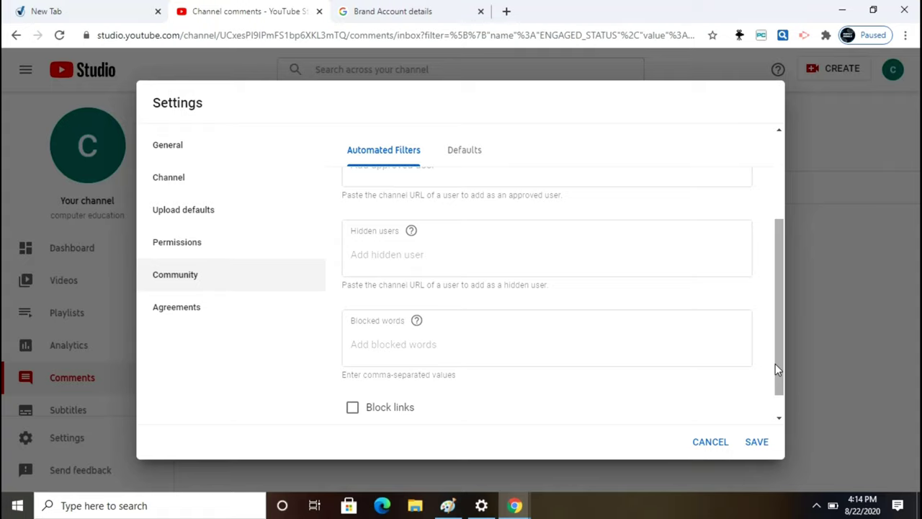
{"action": "left_click_drag", "start_coordinate": [779, 355], "coordinate": [788, 304]}
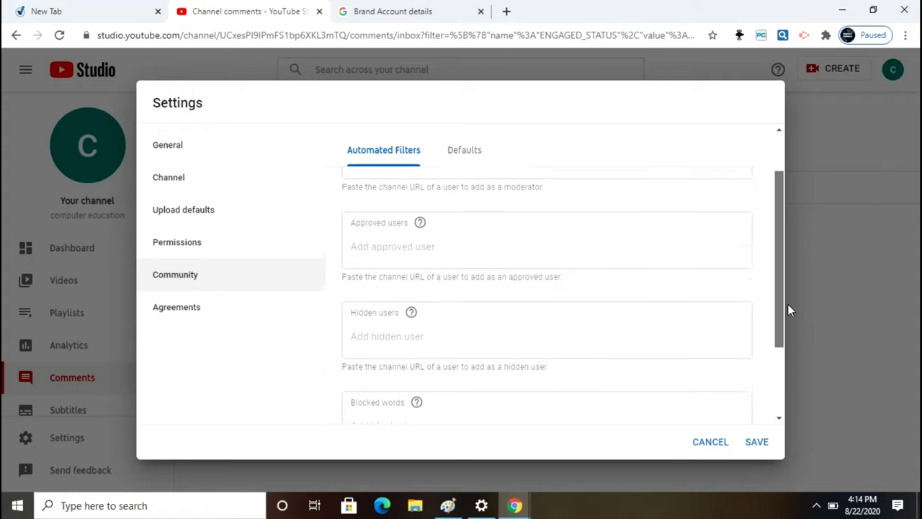
{"action": "left_click", "coordinate": [474, 147]}
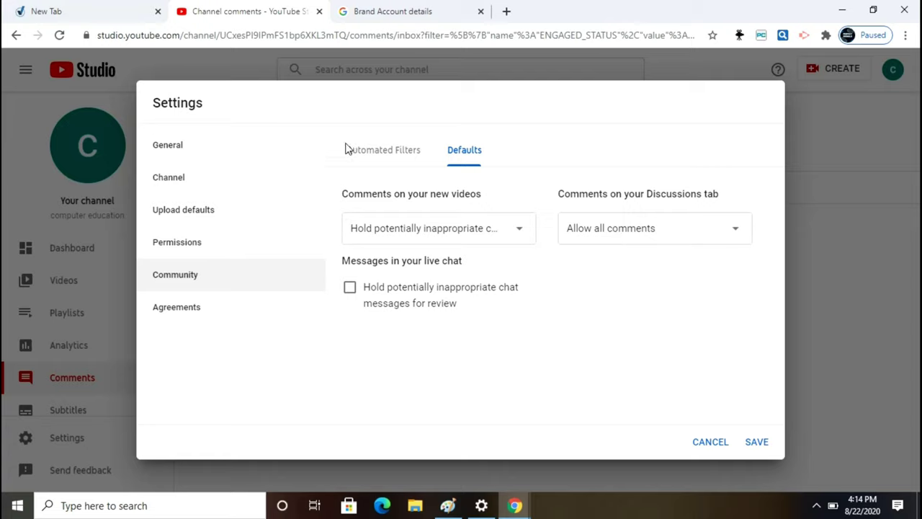
{"action": "left_click", "coordinate": [370, 148]}
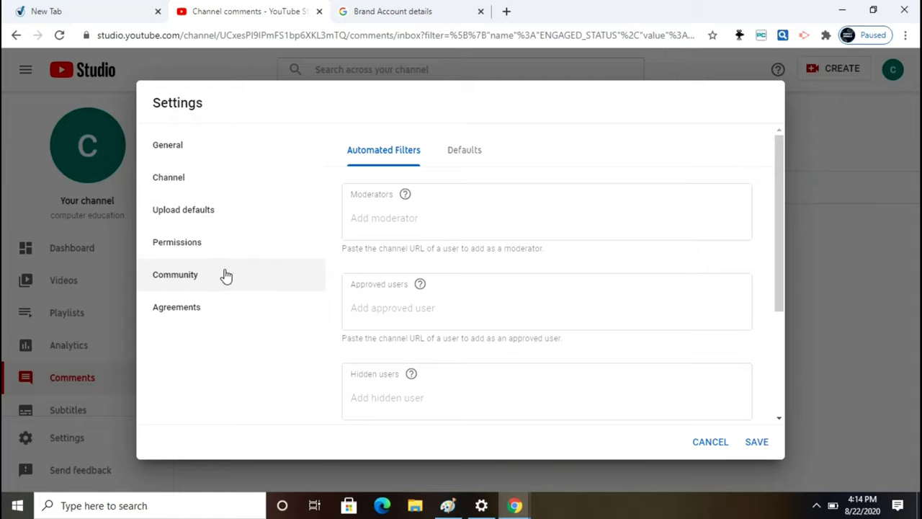
View the agreements settings and close the settings dialog, discarding the unsaved changes.
{"action": "left_click", "coordinate": [211, 320]}
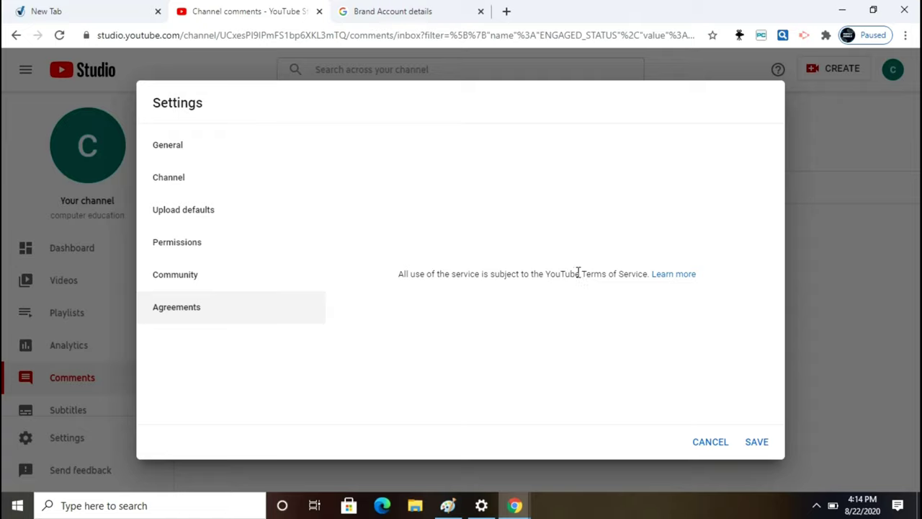
{"action": "left_click", "coordinate": [718, 450]}
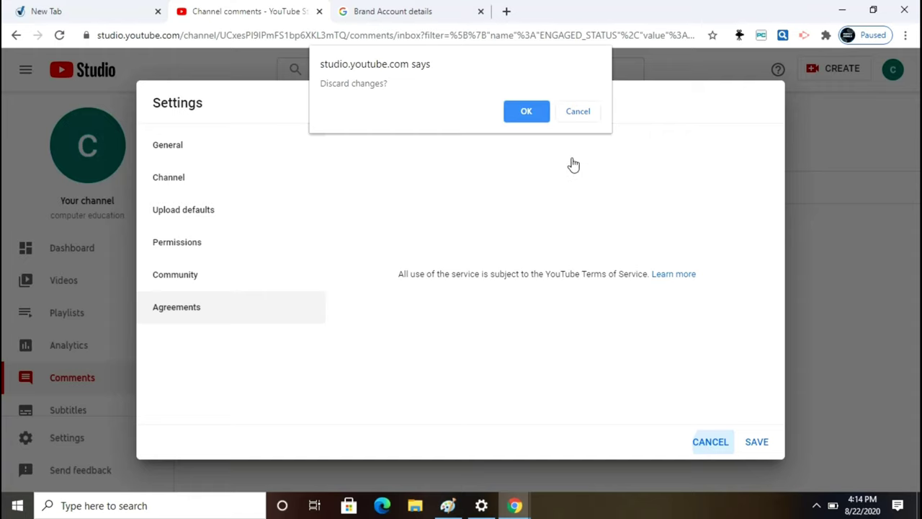
{"action": "left_click", "coordinate": [534, 118]}
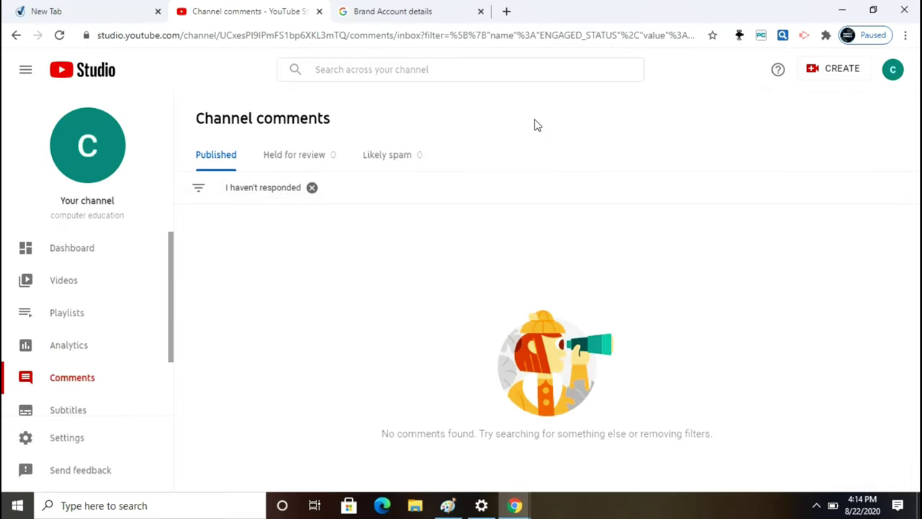
View the channel subtitles page and check the general settings for default units.
{"action": "left_click", "coordinate": [87, 412]}
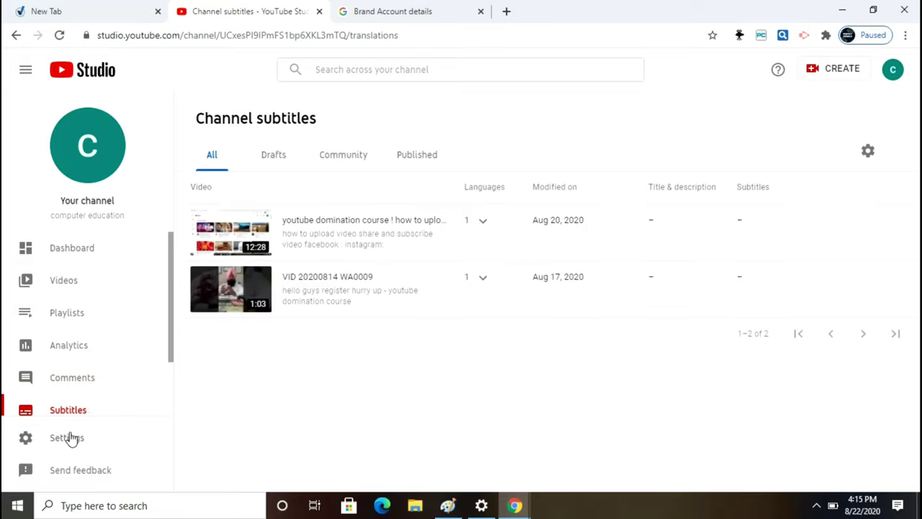
{"action": "left_click", "coordinate": [71, 440]}
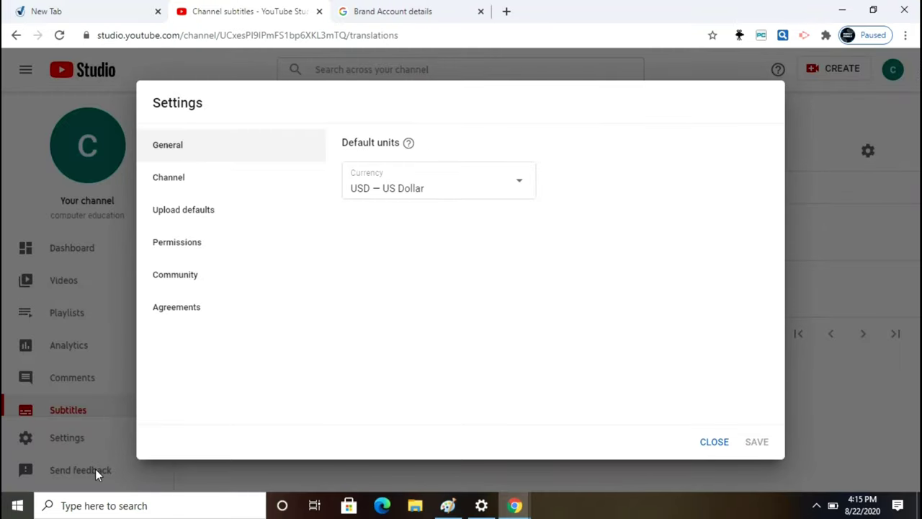
{"action": "left_click", "coordinate": [714, 442]}
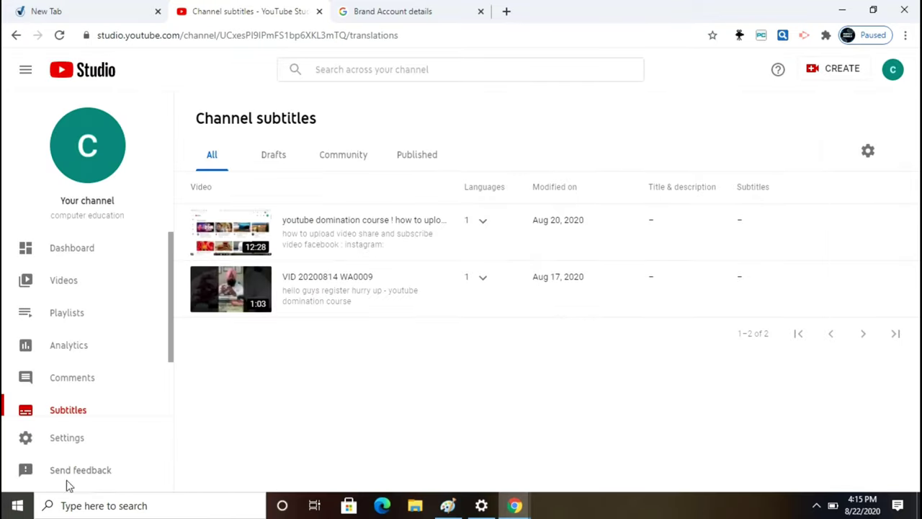
View the feedback form and cancel it without sending anything.
{"action": "left_click", "coordinate": [71, 469]}
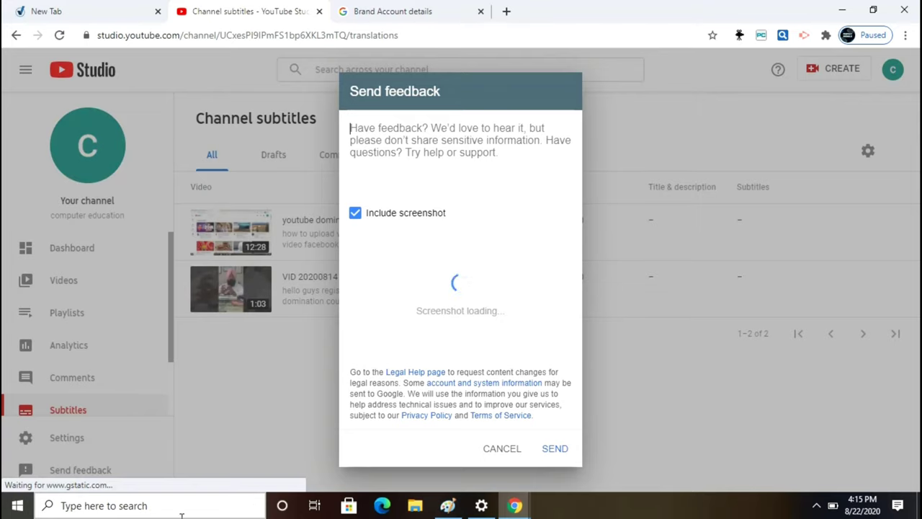
{"action": "left_click", "coordinate": [495, 449]}
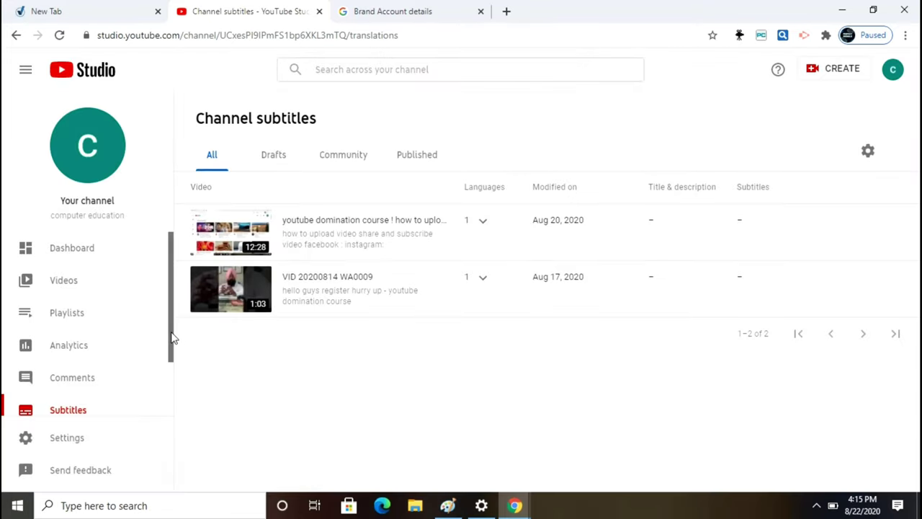
View the channel monetization page, and browse the track list in the audio library.
{"action": "left_click_drag", "start_coordinate": [173, 339], "coordinate": [170, 414]}
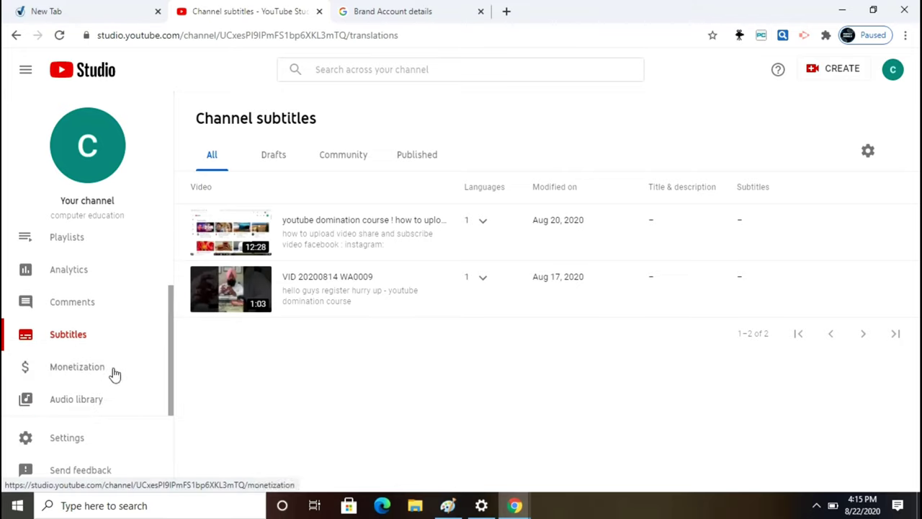
{"action": "left_click", "coordinate": [77, 367]}
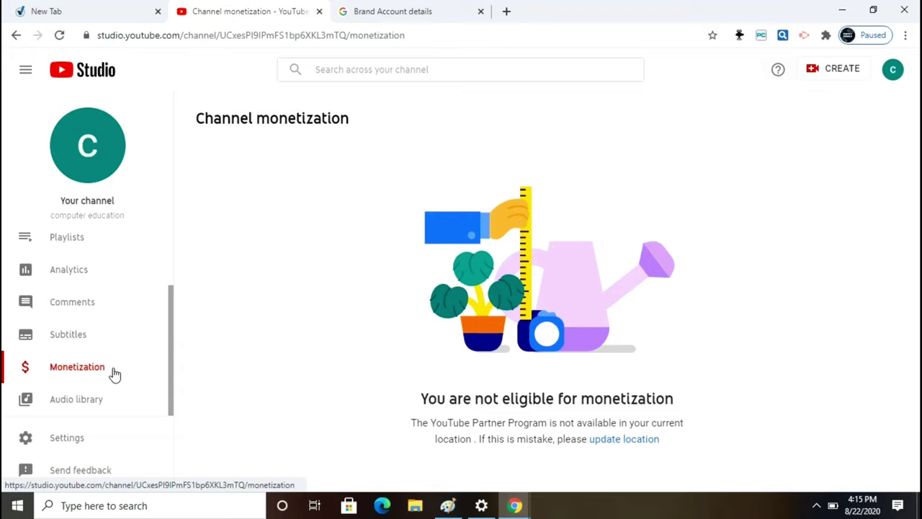
{"action": "left_click", "coordinate": [77, 399]}
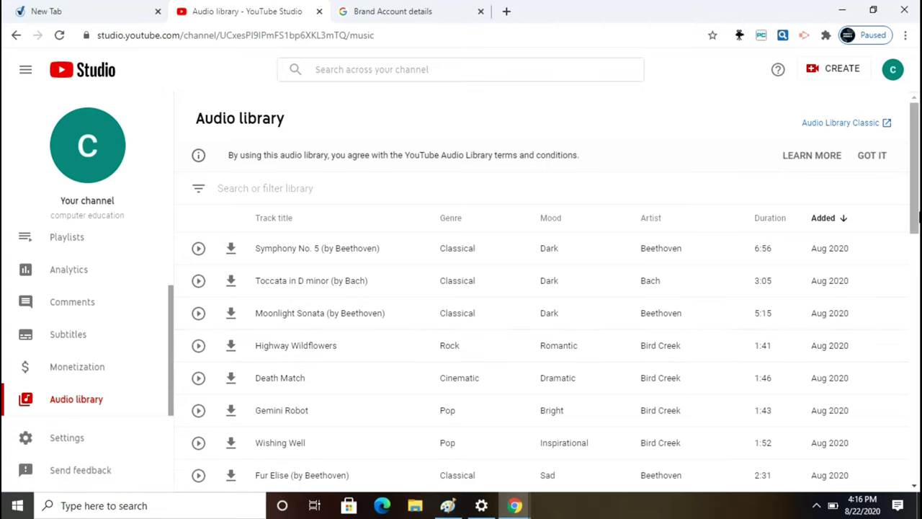
{"action": "scroll", "coordinate": [915, 216], "scroll_direction": "down", "scroll_amount": 2}
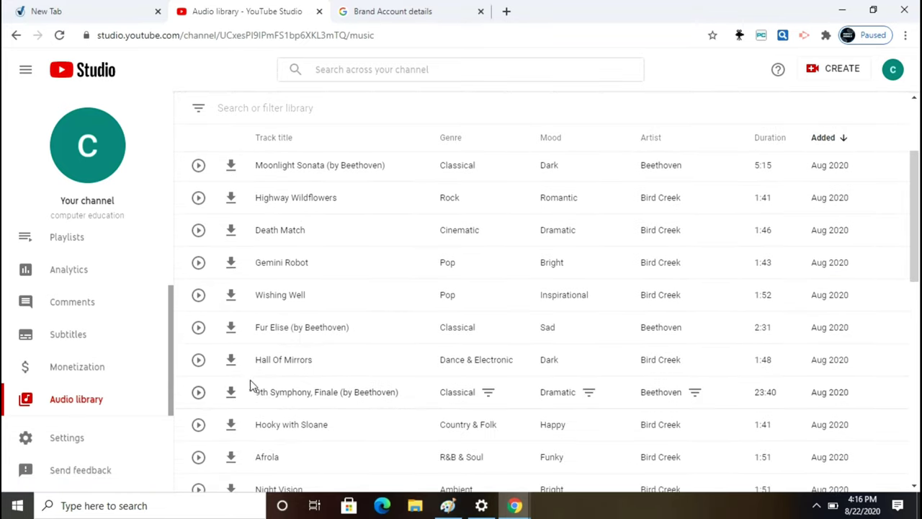